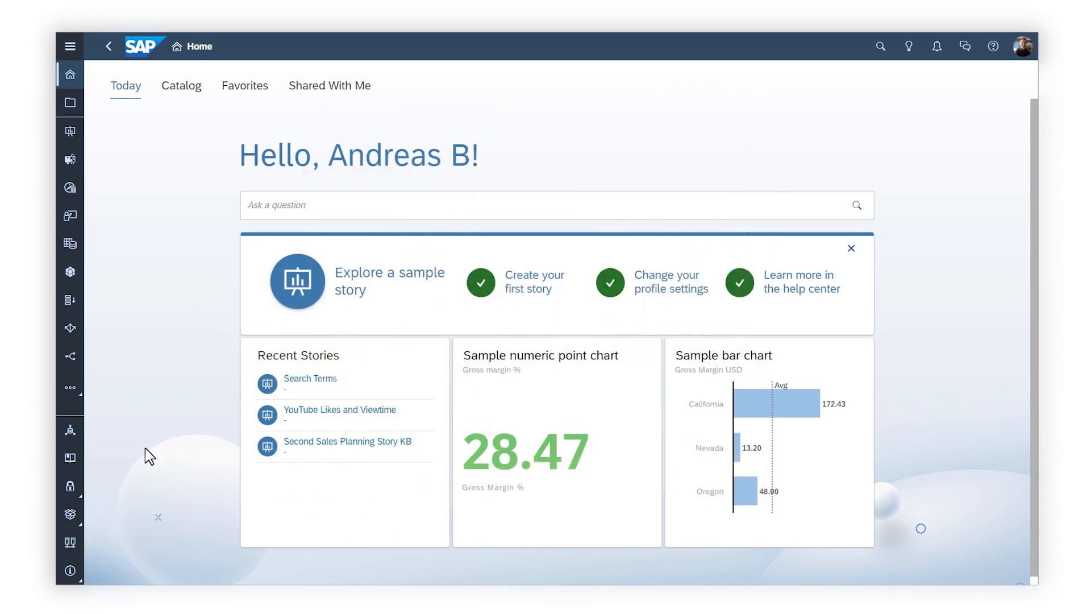
Start a new live SAP HANA connection and name it HANALive
{"action": "left_click", "coordinate": [68, 542]}
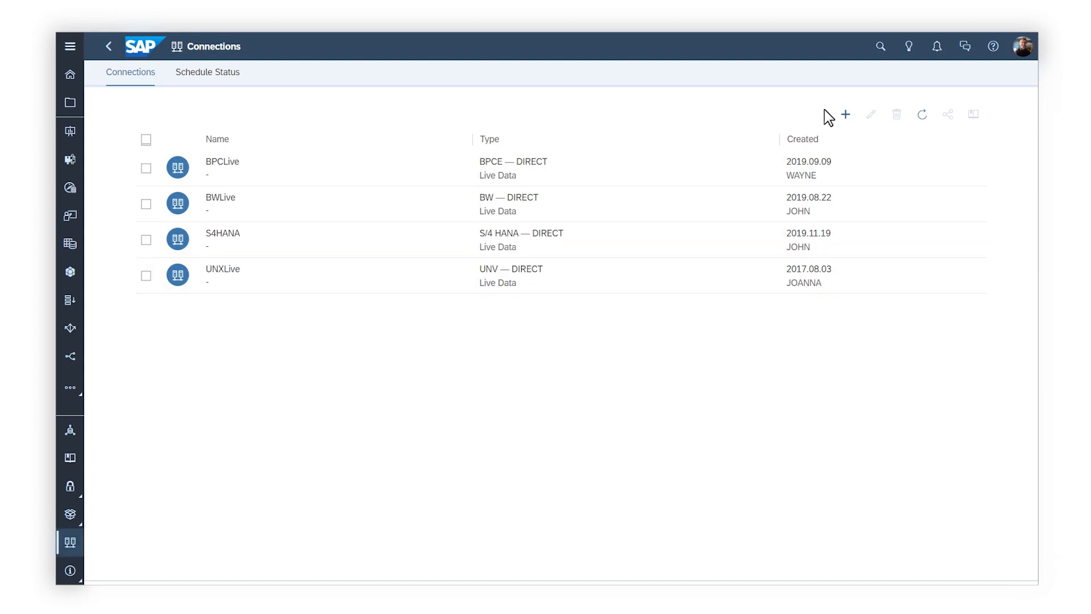
{"action": "left_click", "coordinate": [843, 115]}
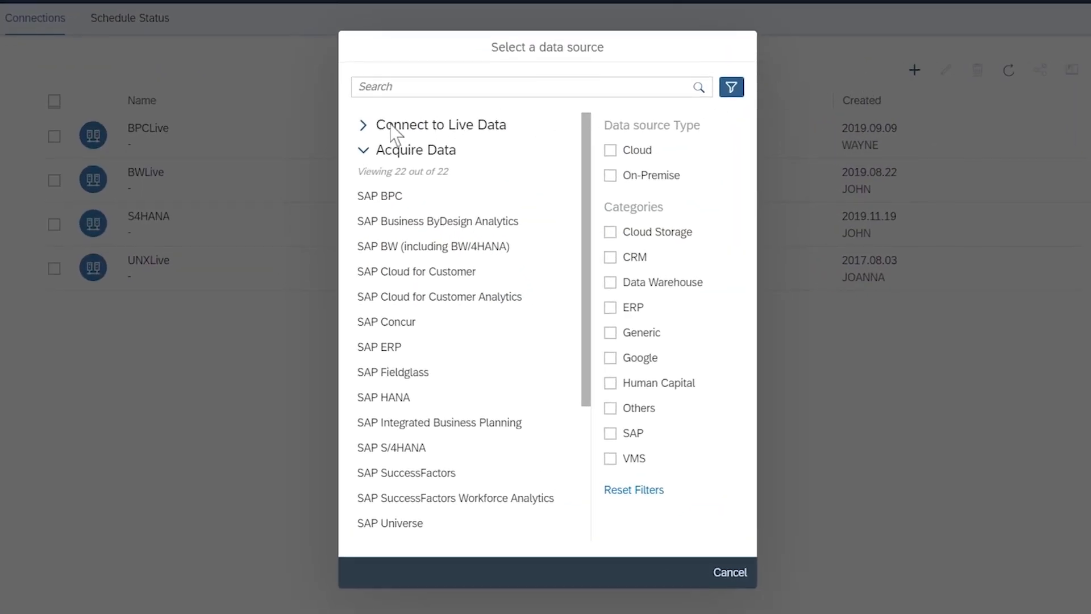
{"action": "left_click", "coordinate": [397, 159]}
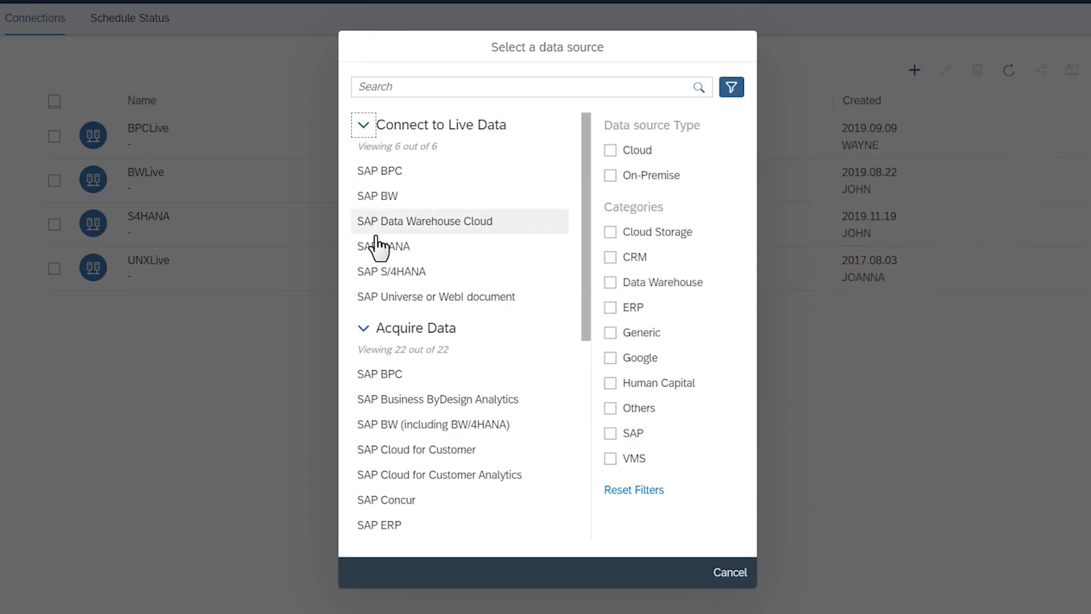
{"action": "left_click", "coordinate": [375, 243]}
{"action": "left_click", "coordinate": [377, 92]}
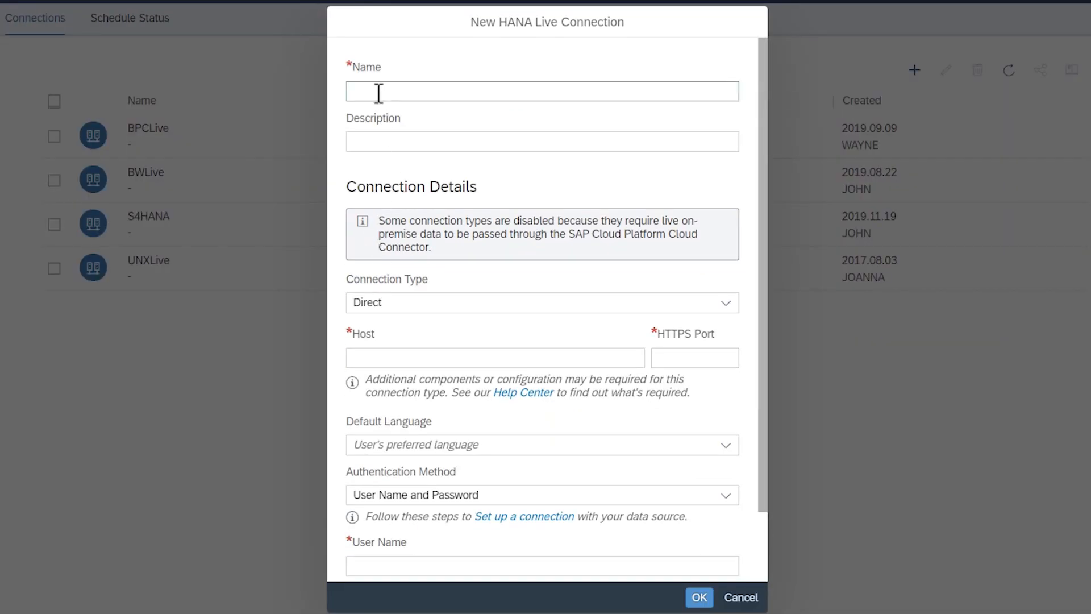
{"action": "type", "text": "HANALive"}
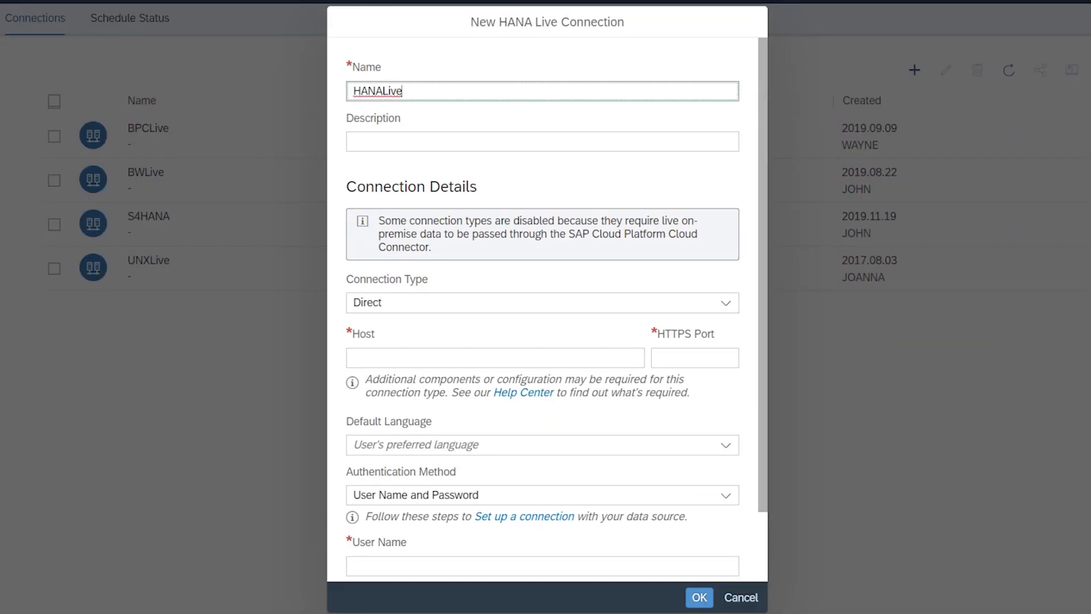
Set the connection type to Direct, the host to hana2.sap and the HTTPS port to 4300
{"action": "left_click", "coordinate": [726, 304]}
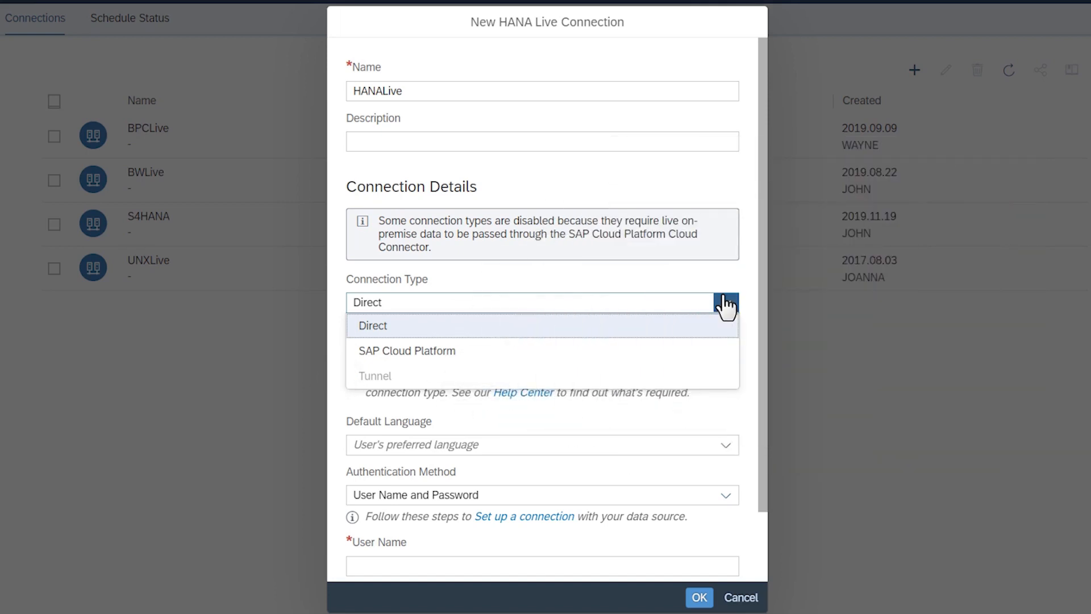
{"action": "left_click", "coordinate": [506, 330]}
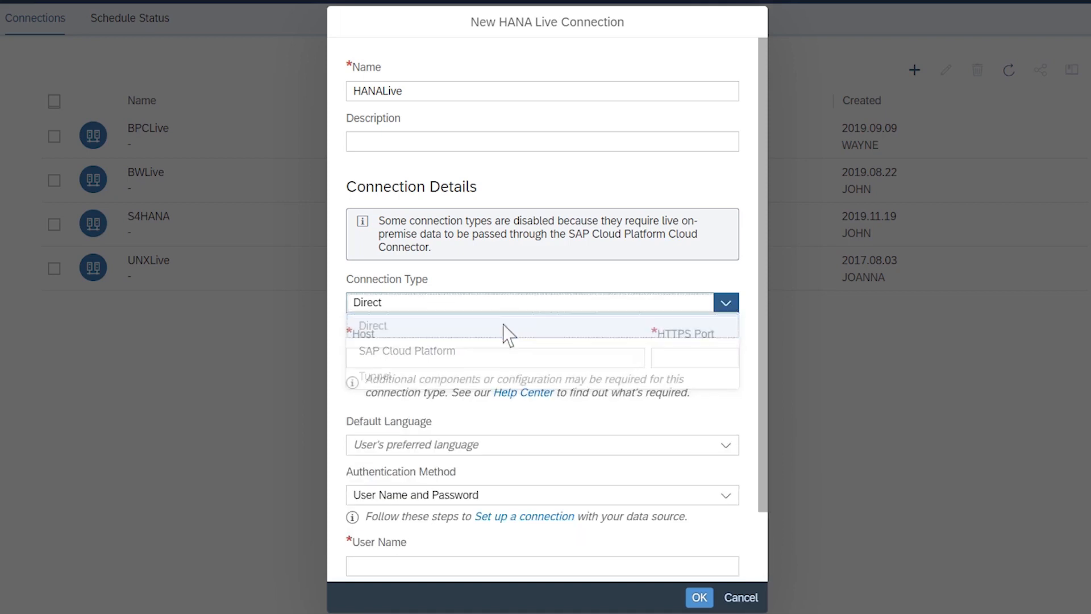
{"action": "type", "text": "hana2.sap"}
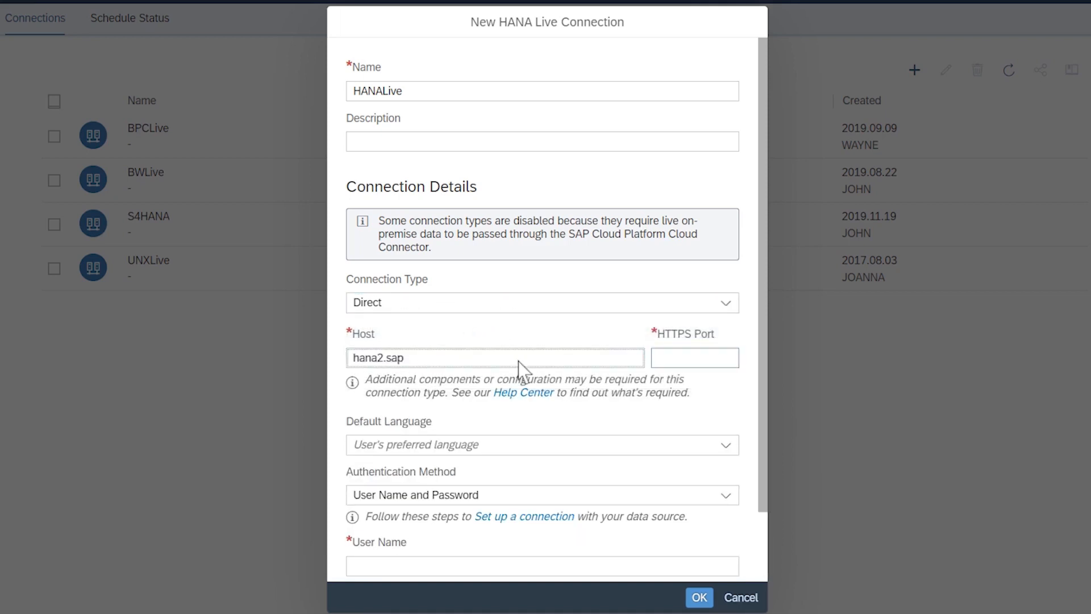
{"action": "left_click", "coordinate": [658, 360]}
{"action": "type", "text": "4300"}
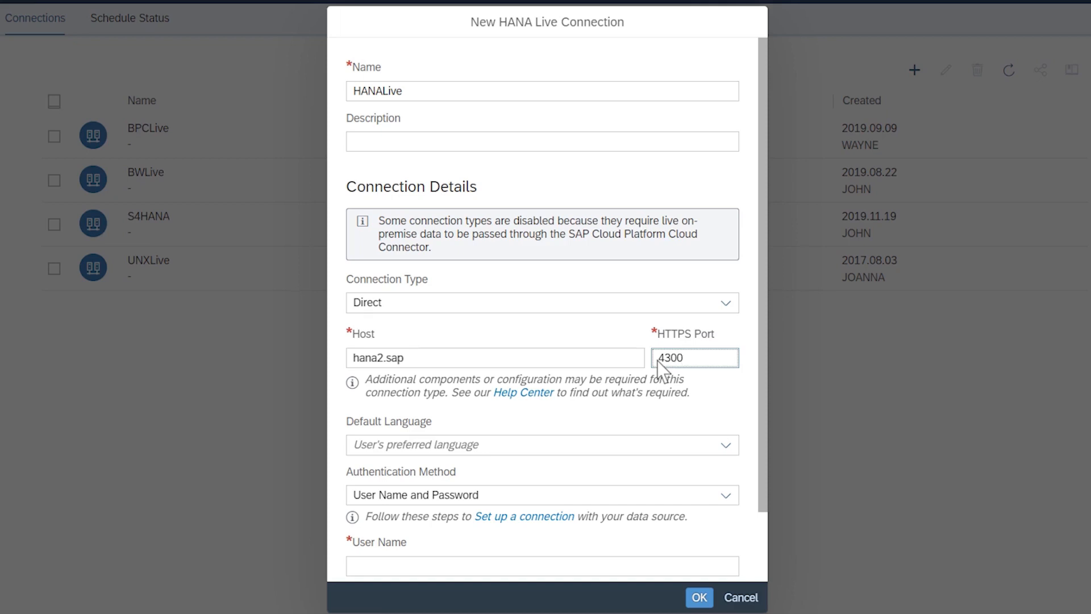
Keep the default language and set the authentication method to User Name and Password
{"action": "left_click", "coordinate": [726, 447]}
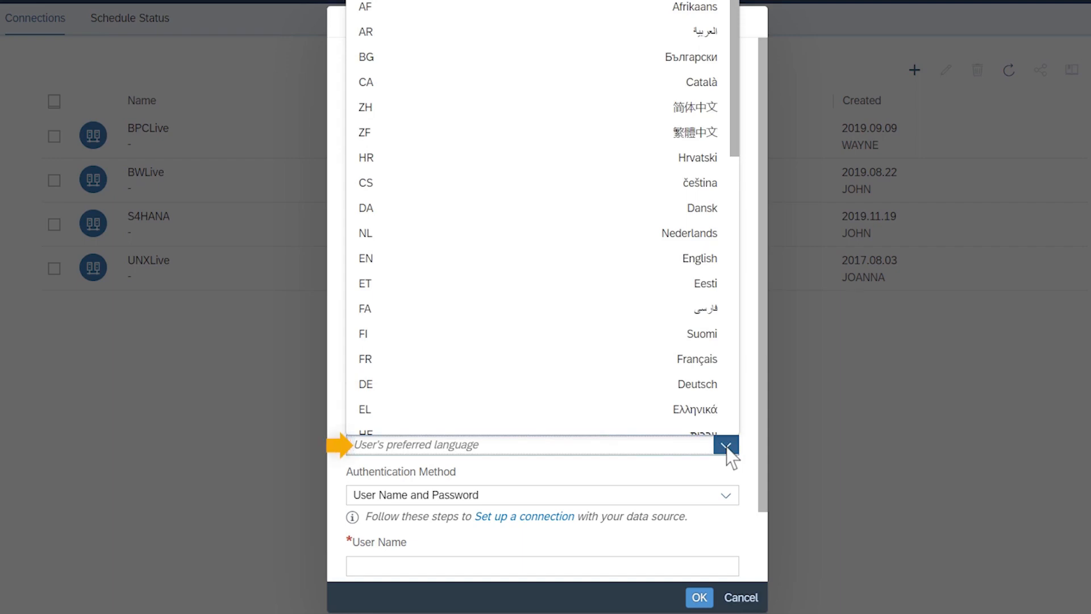
{"action": "left_click", "coordinate": [727, 447]}
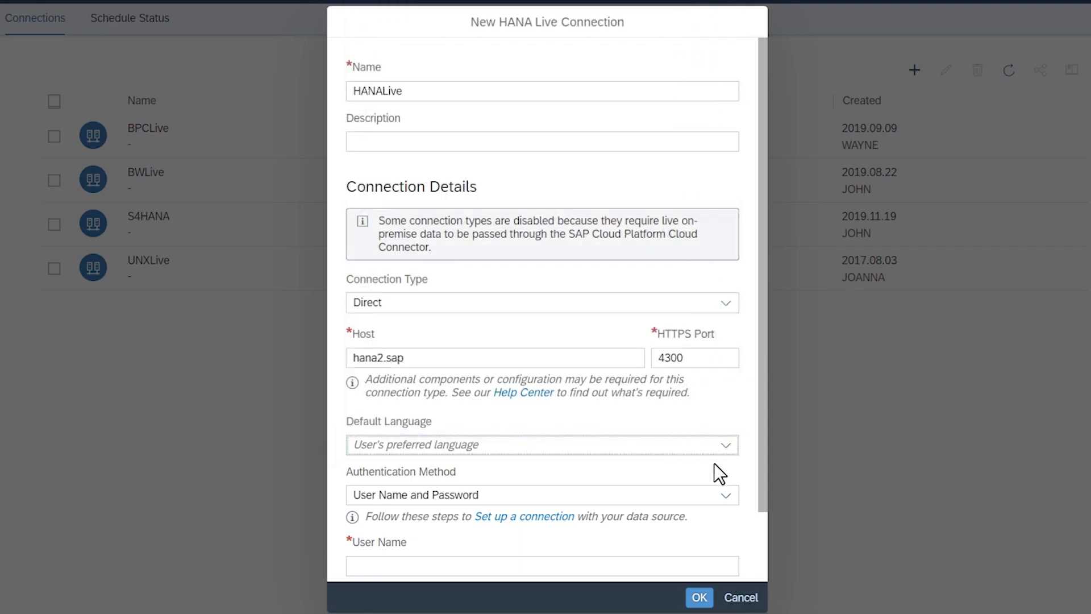
{"action": "left_click", "coordinate": [725, 496]}
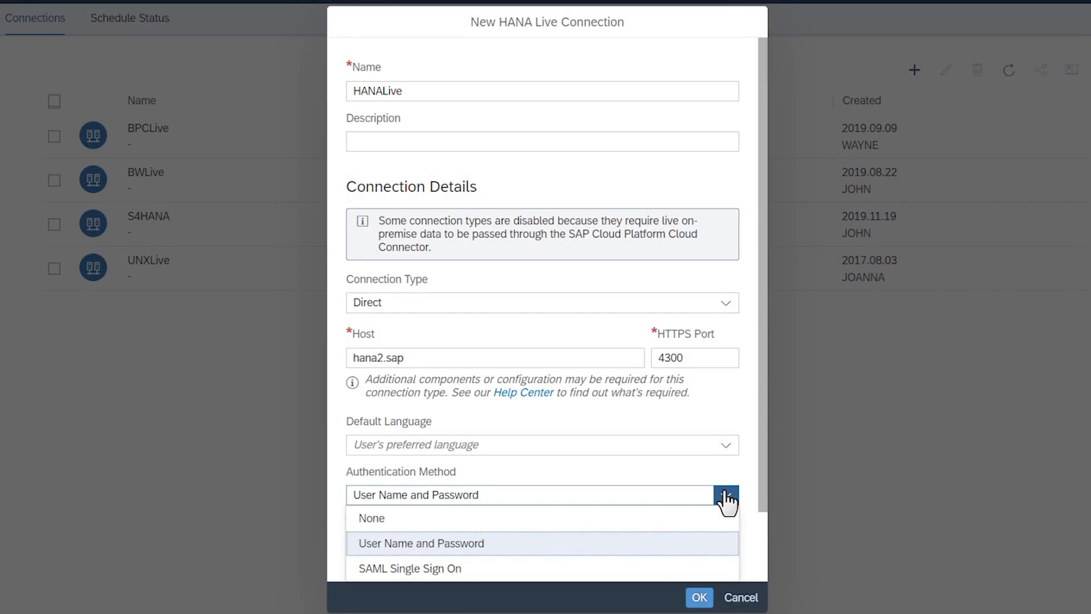
{"action": "left_click", "coordinate": [702, 544]}
{"action": "scroll", "coordinate": [701, 543], "scroll_direction": "down", "scroll_amount": 2}
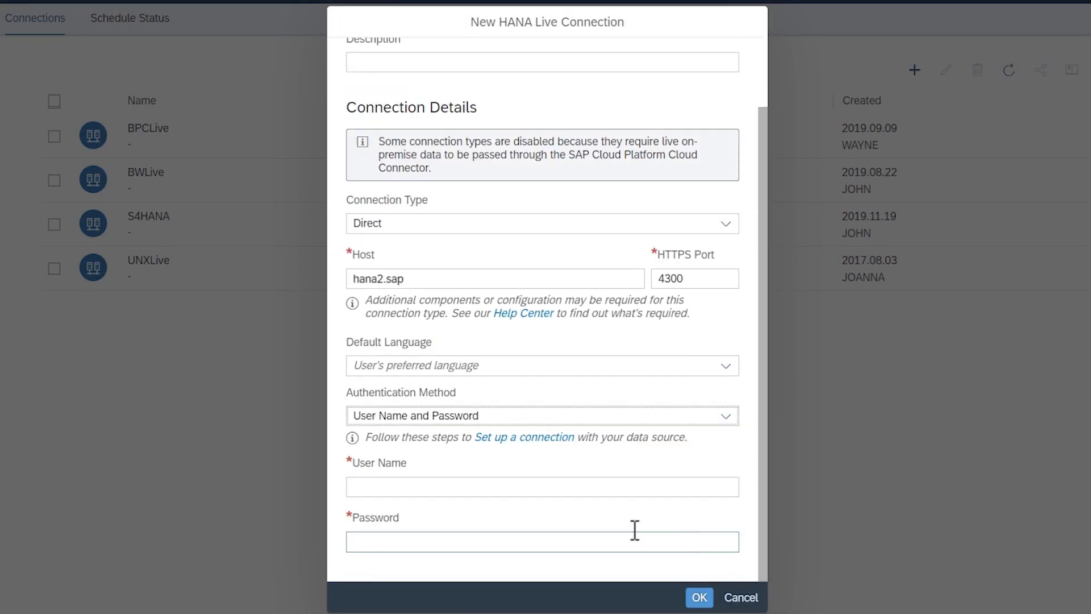
Enter the database user name and the account password, then save the connection
{"action": "left_click", "coordinate": [360, 489]}
{"action": "type", "text": "A"}
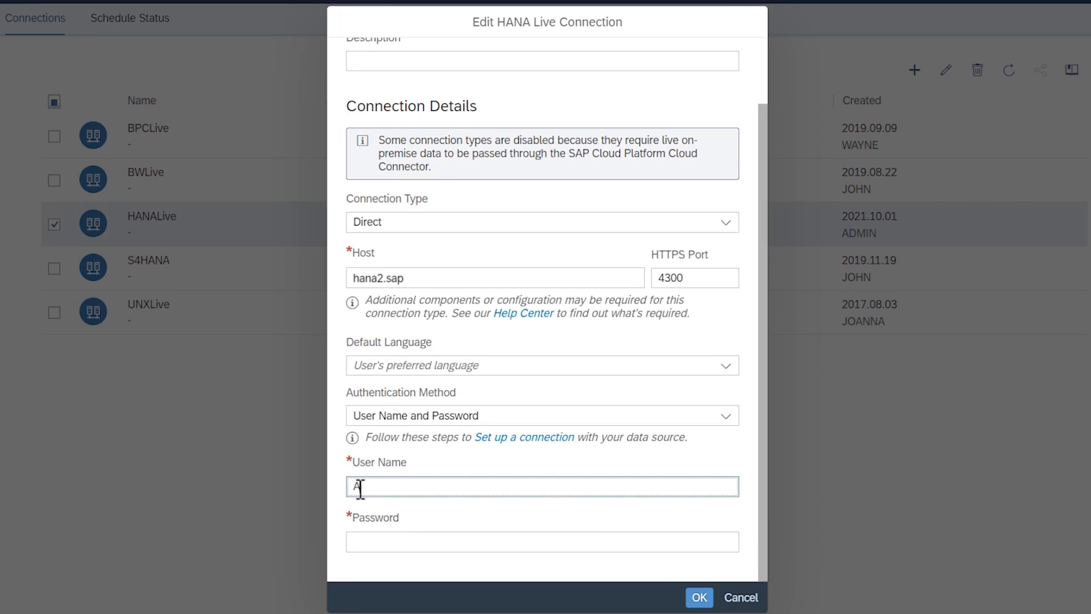
{"action": "type", "text": "ndreas"}
{"action": "left_click", "coordinate": [358, 540]}
{"action": "type", "text": "••••••••"}
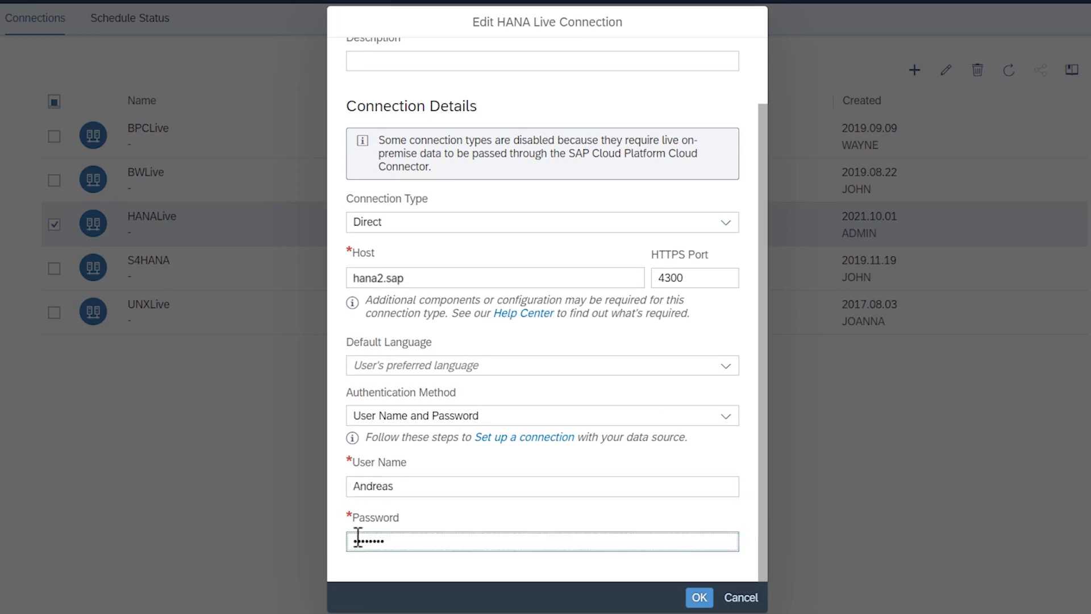
{"action": "left_click", "coordinate": [699, 597]}
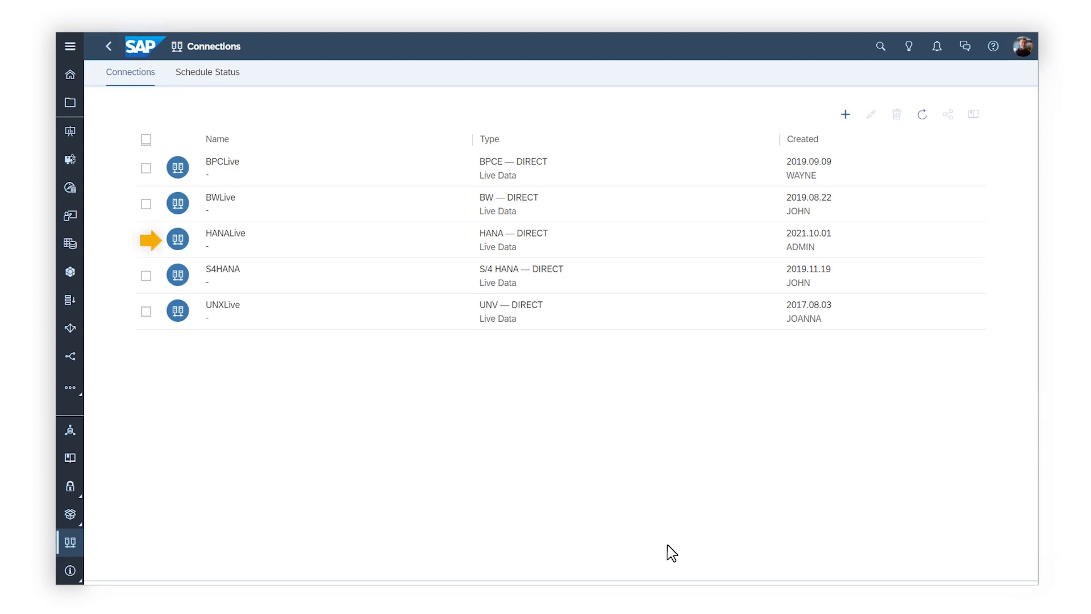
Start a live data model with system type SAP HANA and the HANALive connection
{"action": "left_click", "coordinate": [67, 275]}
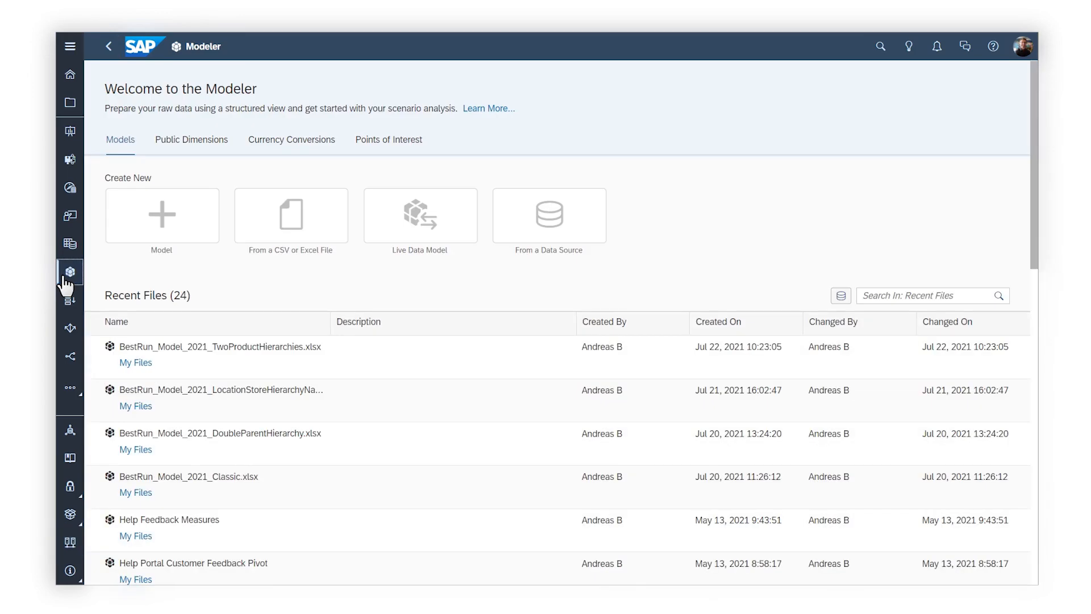
{"action": "left_click", "coordinate": [396, 245]}
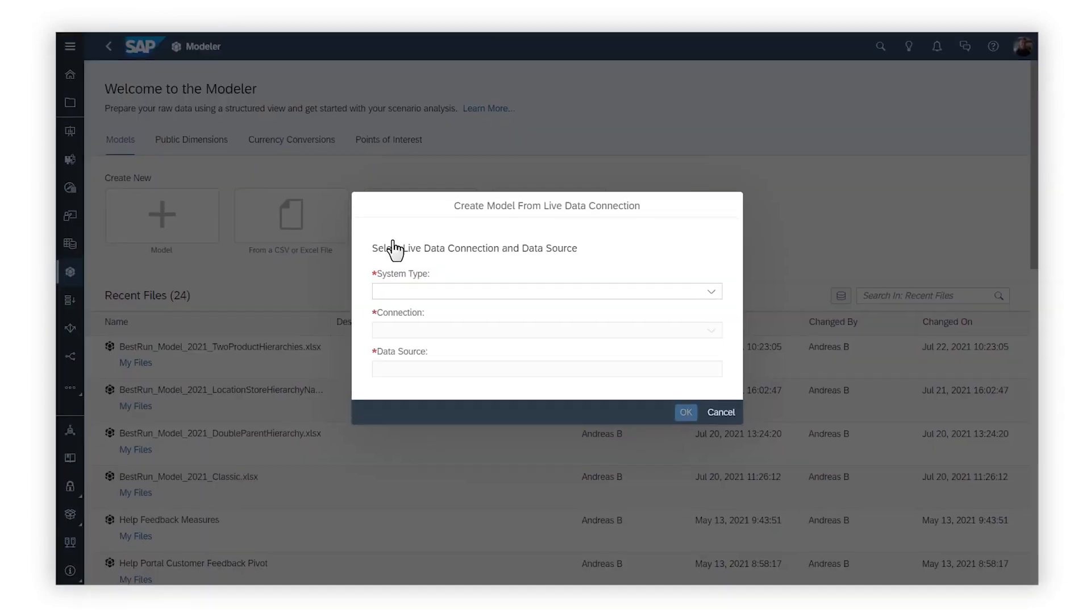
{"action": "left_click", "coordinate": [736, 289]}
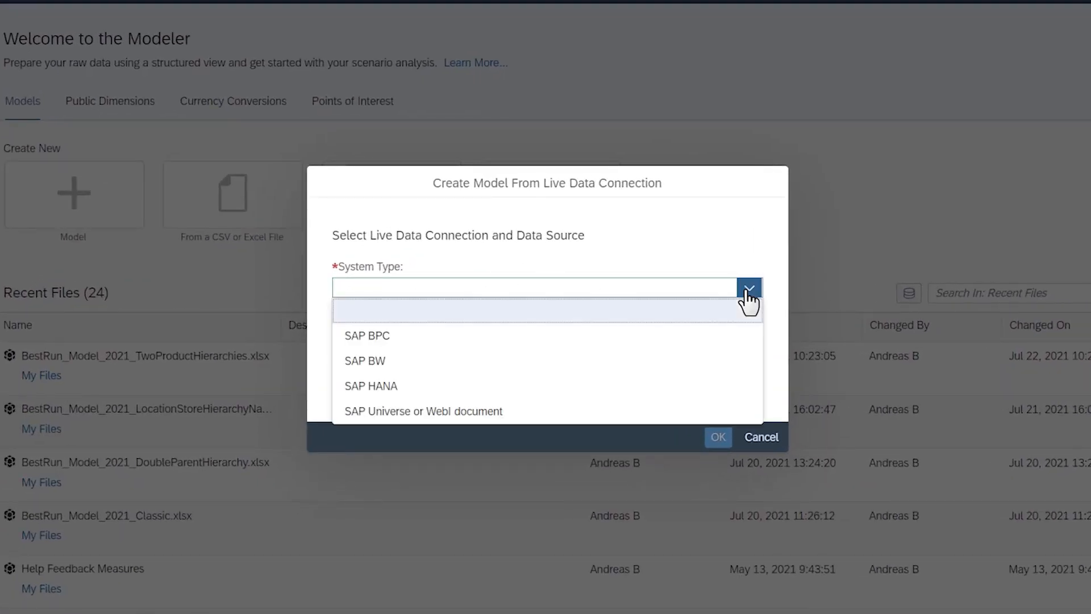
{"action": "left_click", "coordinate": [406, 385]}
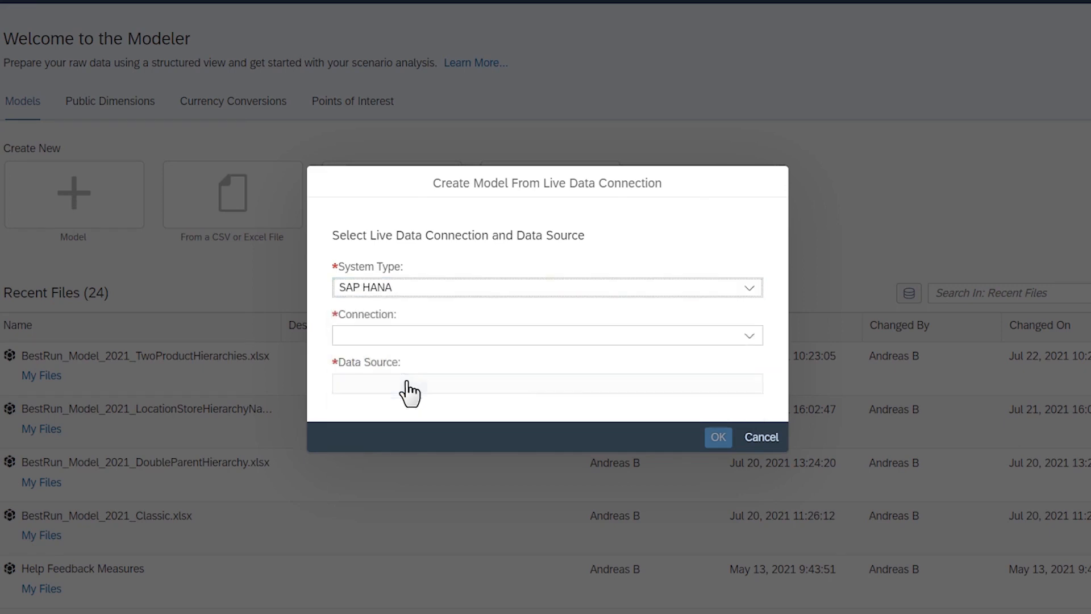
{"action": "left_click", "coordinate": [749, 336]}
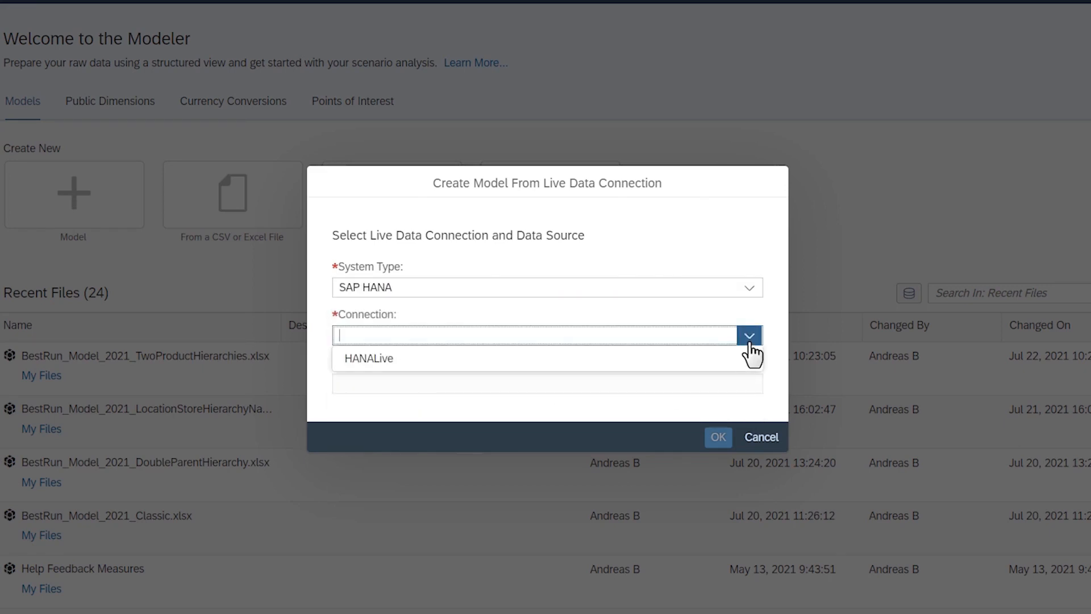
{"action": "left_click", "coordinate": [727, 363]}
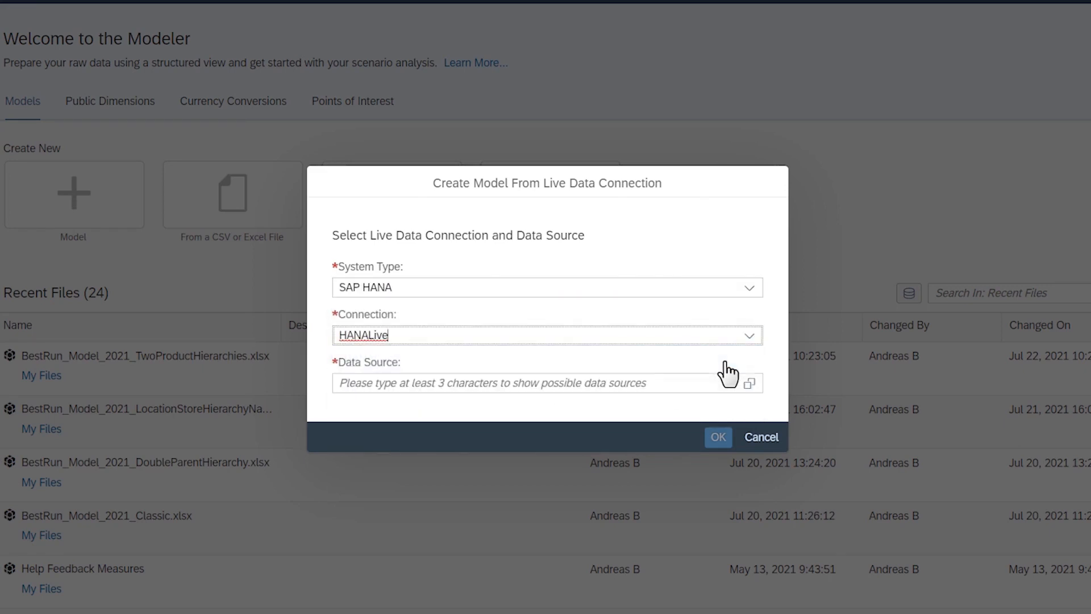
Choose PACIFICA_COMPANY_DATA as the data source and create the model
{"action": "left_click", "coordinate": [747, 382]}
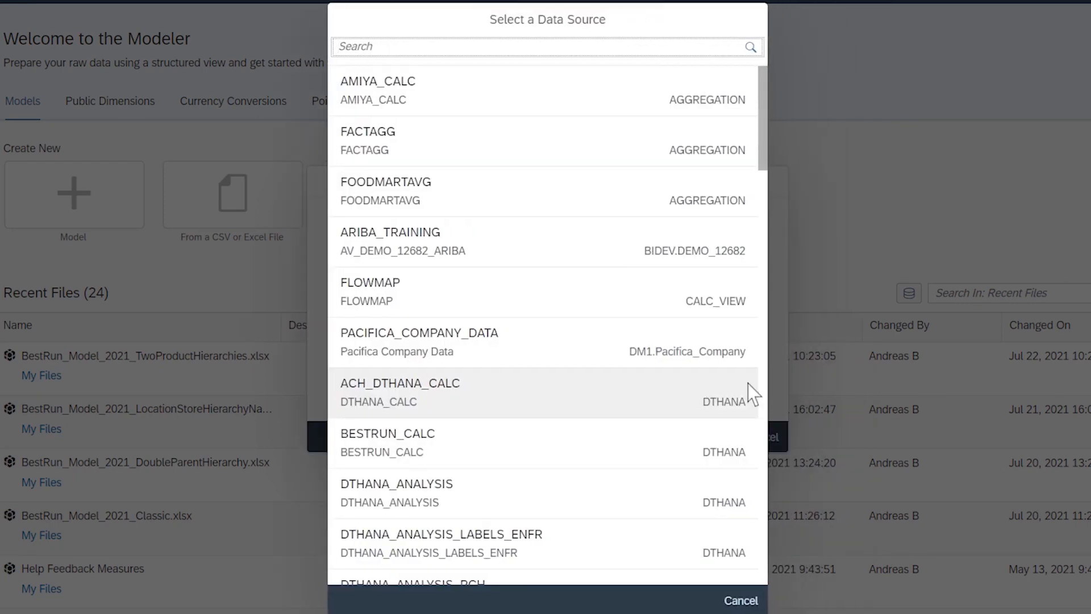
{"action": "left_click", "coordinate": [478, 343]}
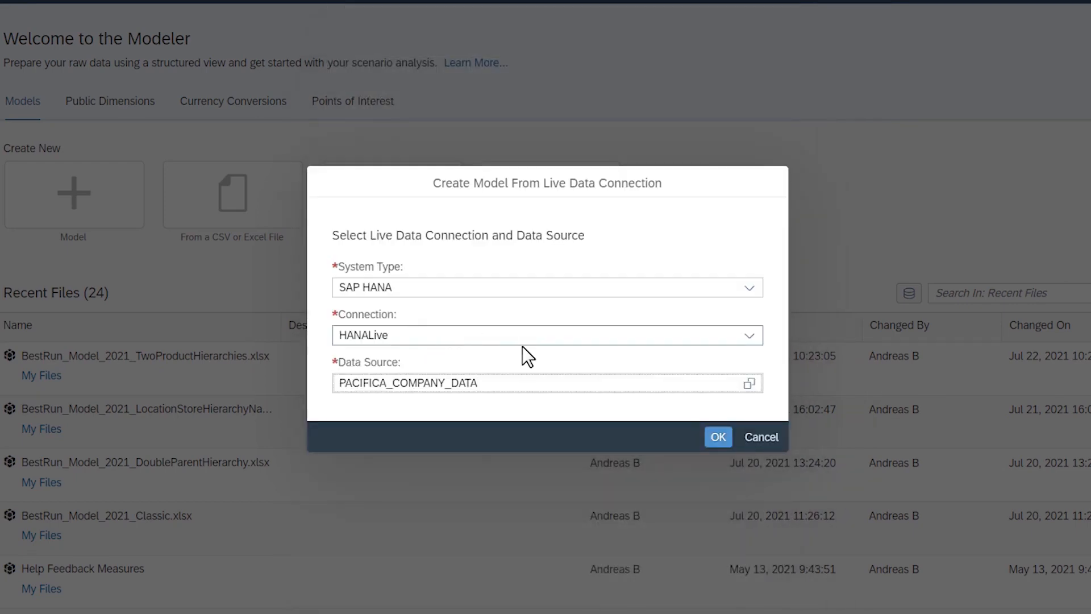
{"action": "left_click", "coordinate": [718, 437]}
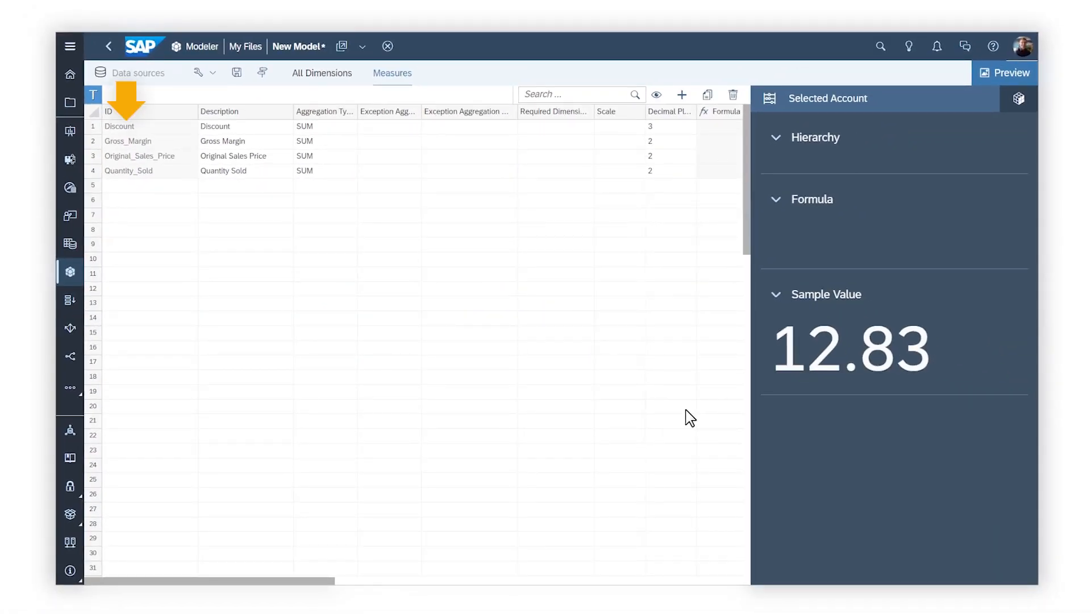
Save the new model as HANALive
{"action": "left_click", "coordinate": [344, 79]}
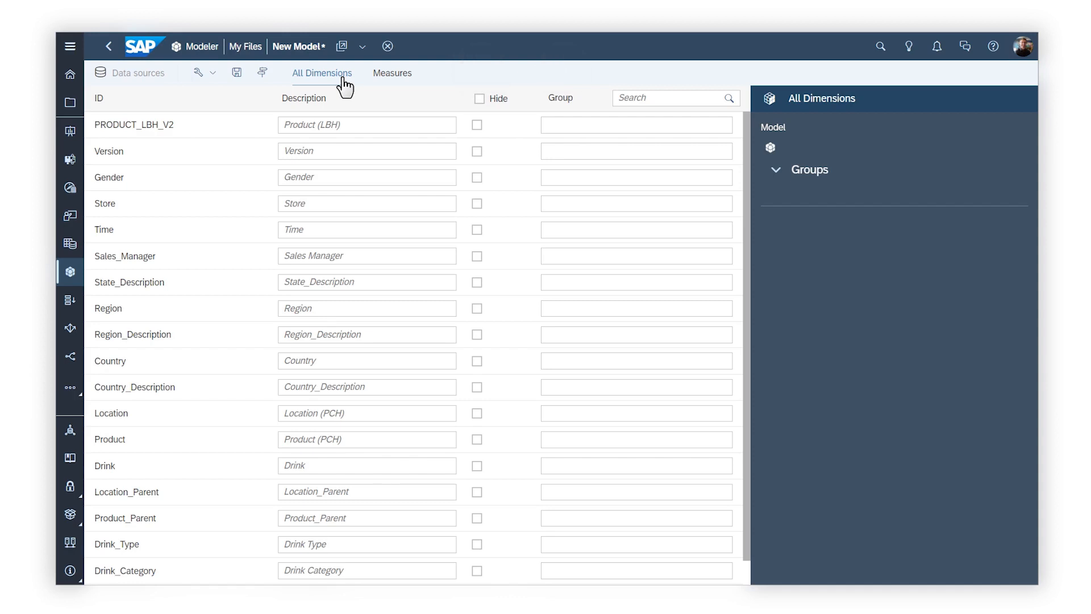
{"action": "left_click", "coordinate": [236, 72]}
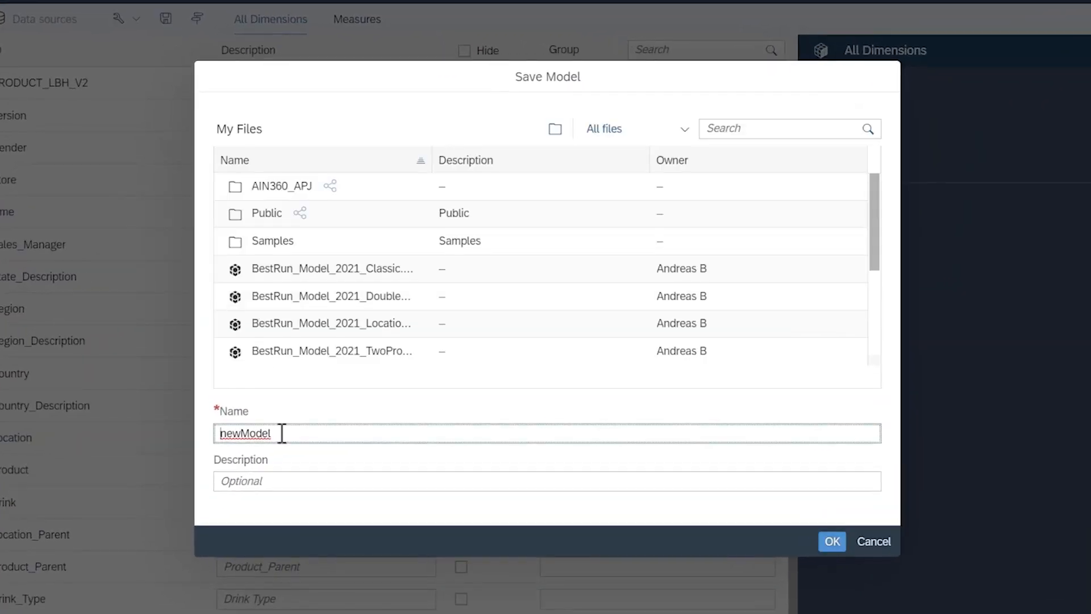
{"action": "double_click", "coordinate": [282, 433]}
{"action": "type", "text": "HANALive"}
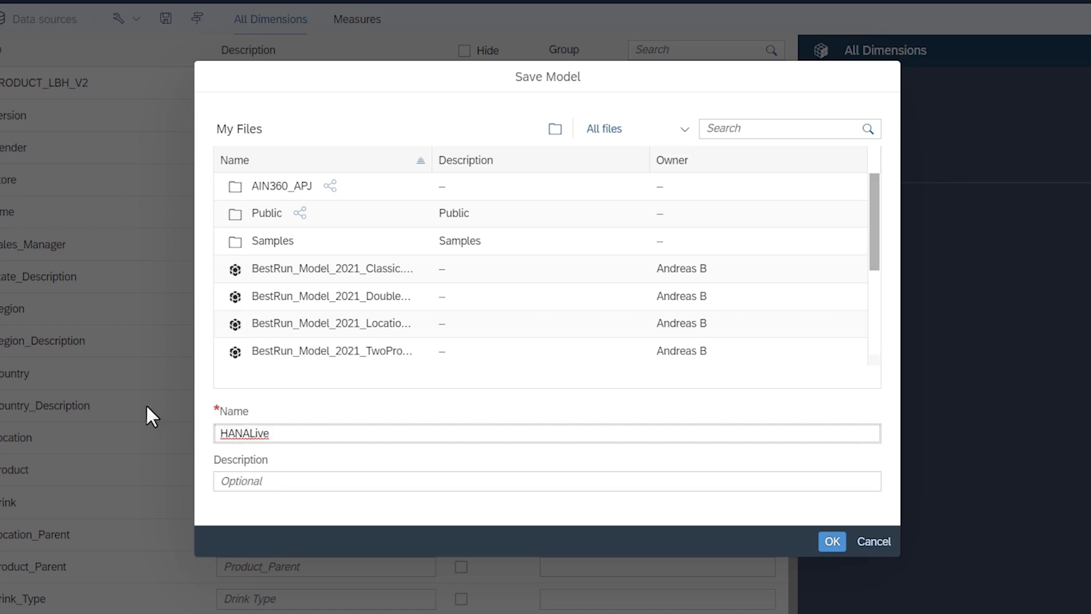
{"action": "left_click", "coordinate": [831, 541]}
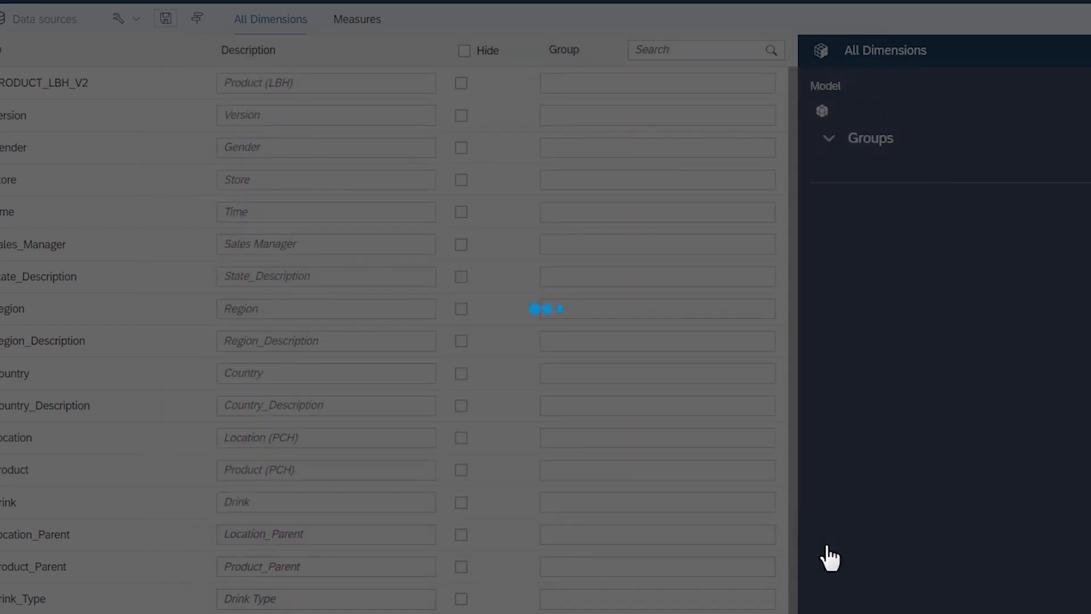